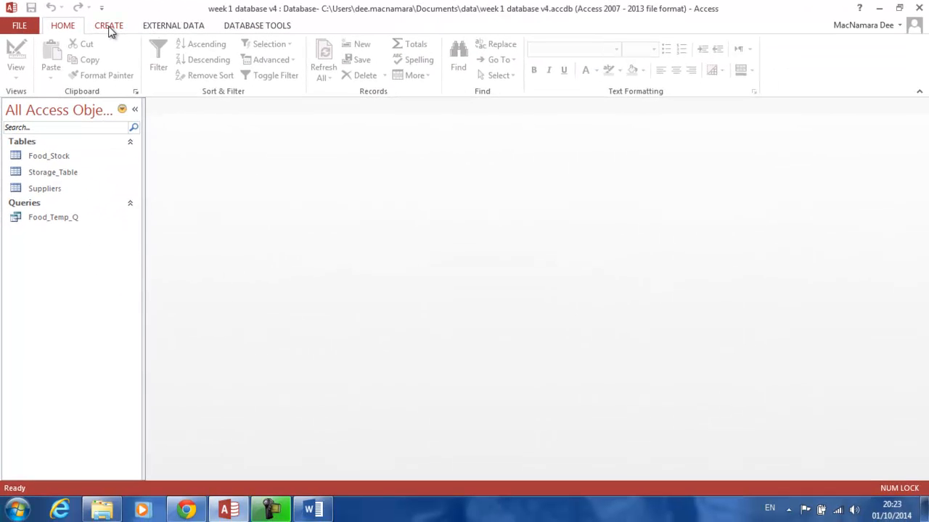
# Start the Form Wizard and pick the Food_Stock table as the form's source.
pyautogui.click(109, 27)
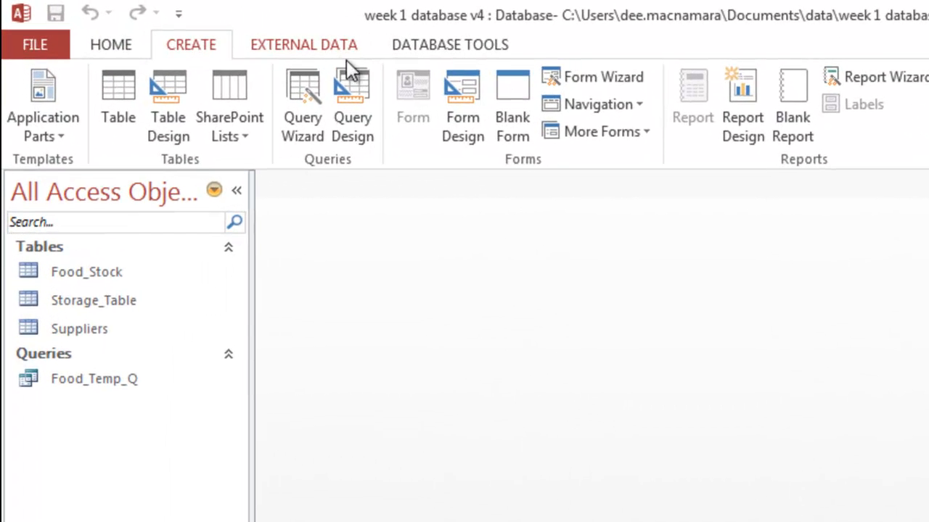
pyautogui.click(564, 79)
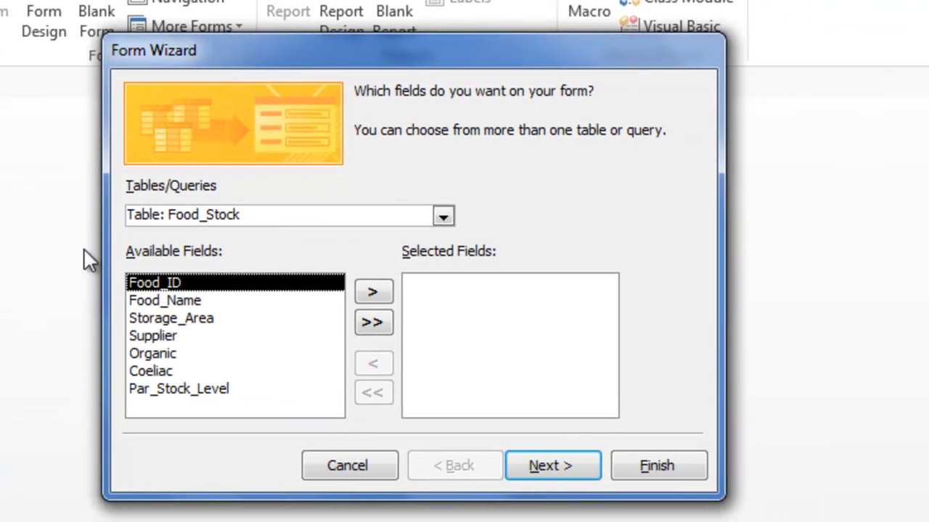
pyautogui.click(444, 216)
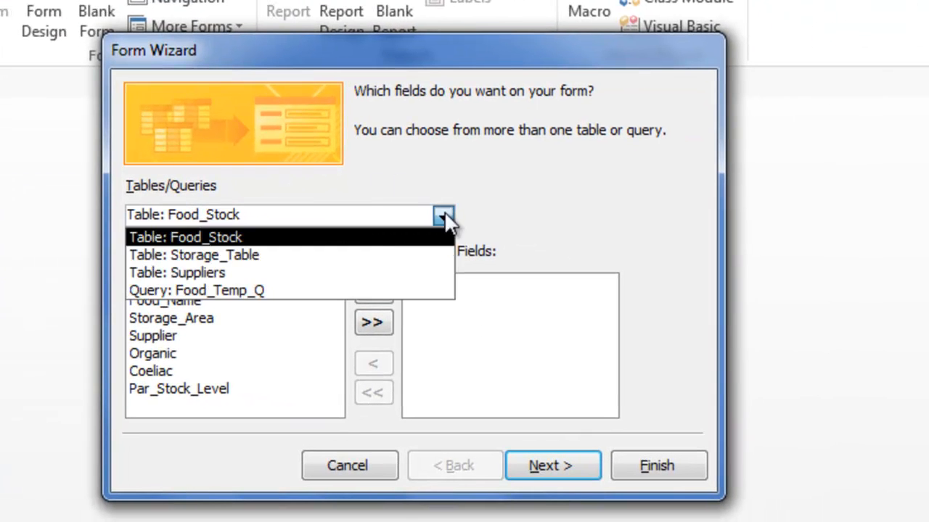
pyautogui.click(342, 273)
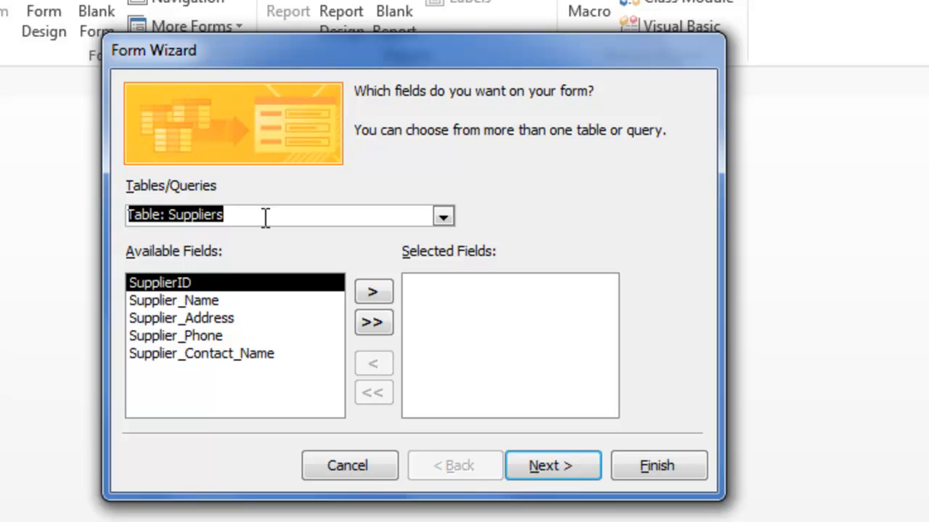
pyautogui.click(443, 216)
pyautogui.click(305, 240)
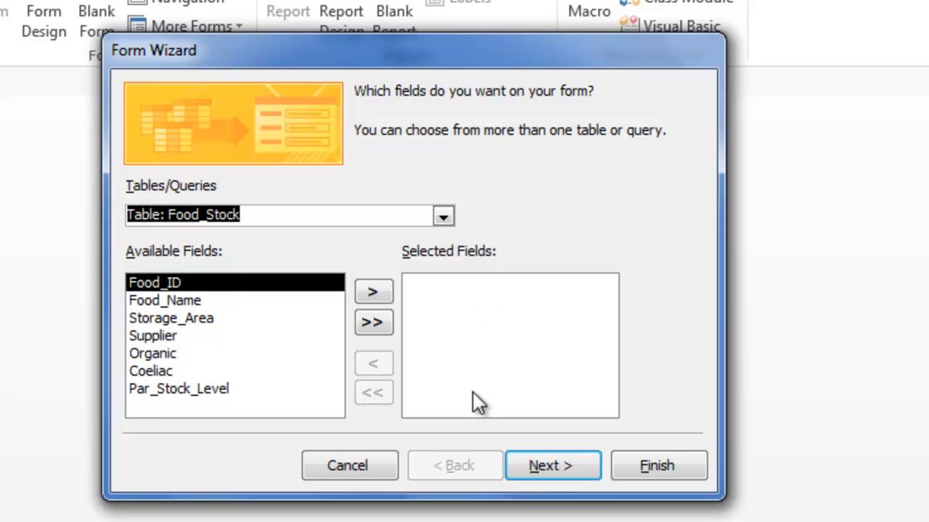
# Add all Food_Stock fields to the form's selected fields and continue.
pyautogui.click(372, 292)
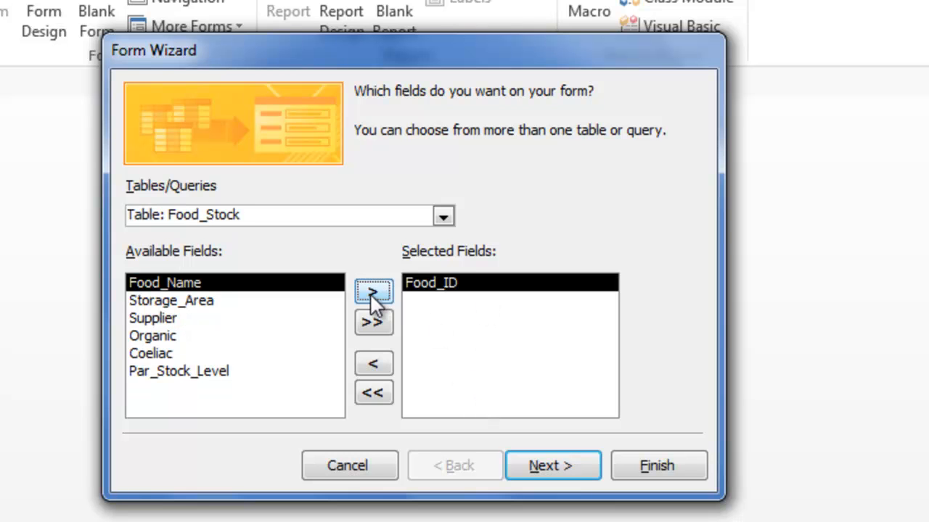
pyautogui.click(370, 293)
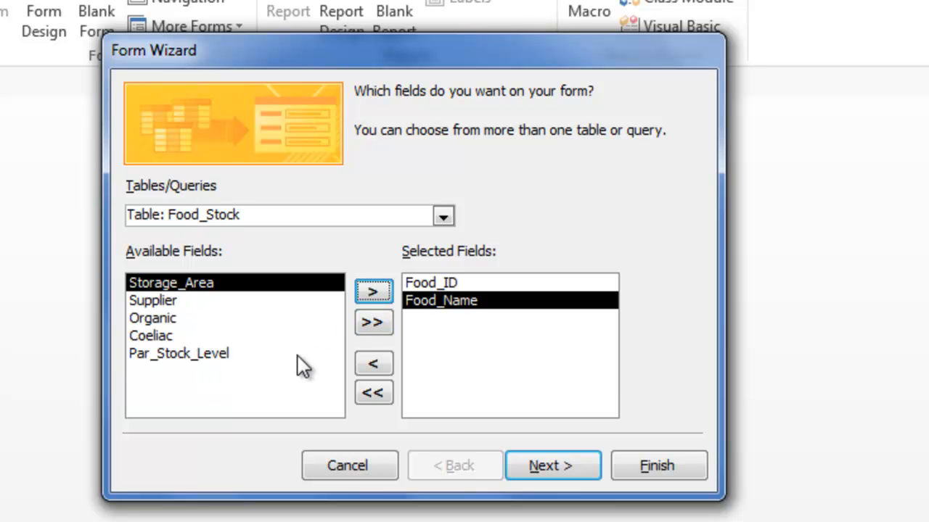
pyautogui.click(374, 323)
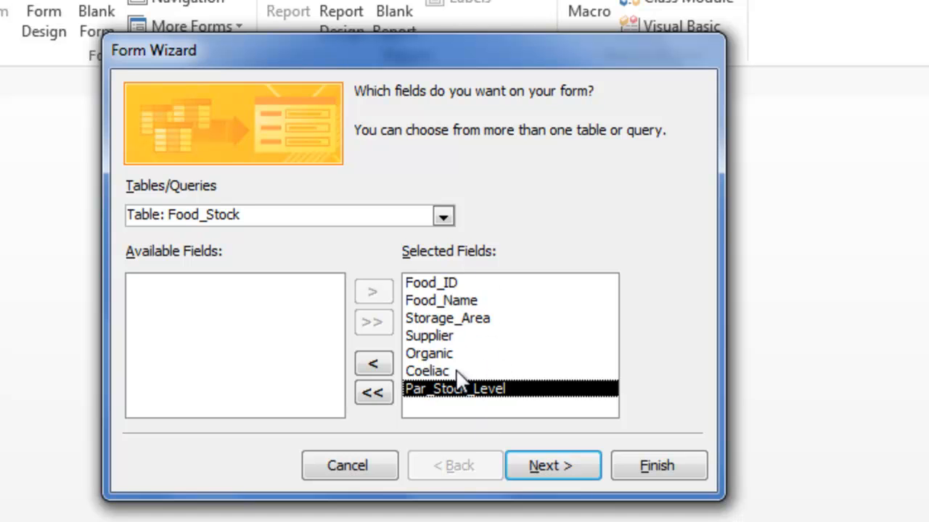
pyautogui.click(551, 466)
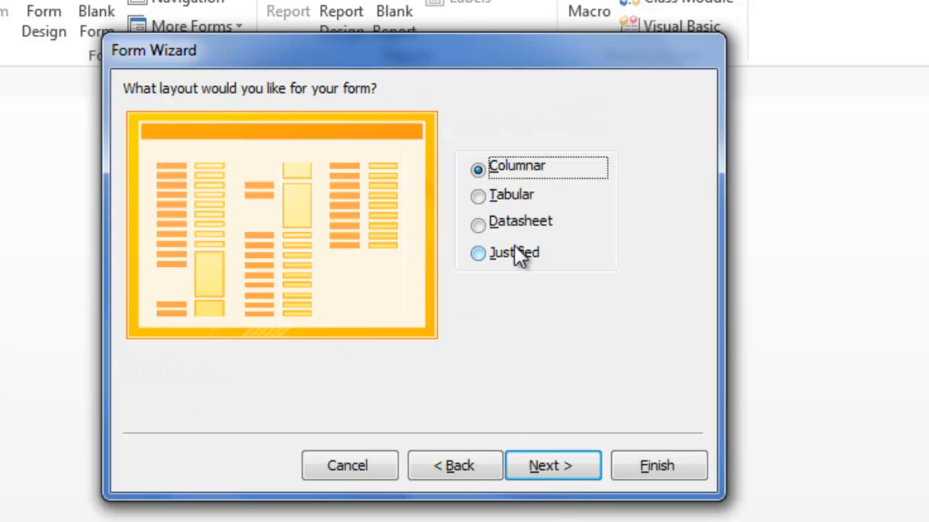
# Keep the Columnar layout, title the form Food_Stock_Form, and finish the wizard.
pyautogui.click(555, 458)
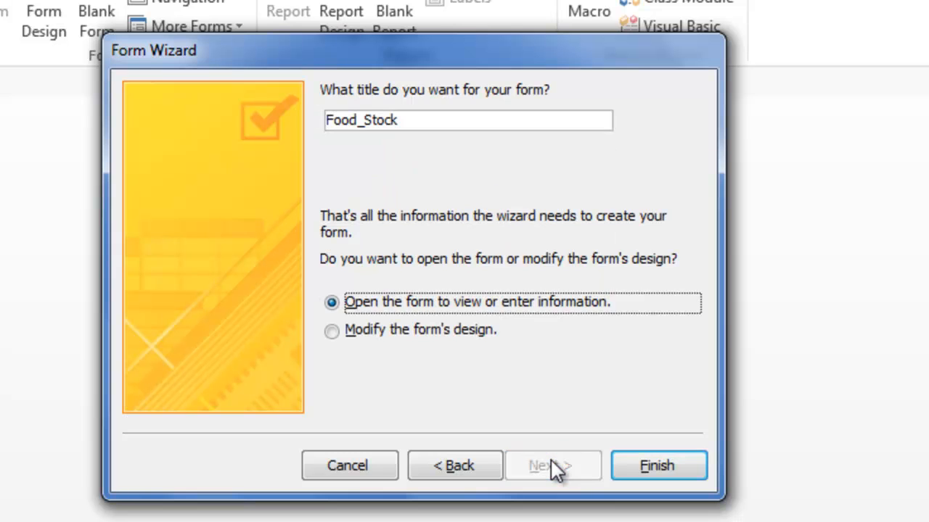
pyautogui.click(421, 119)
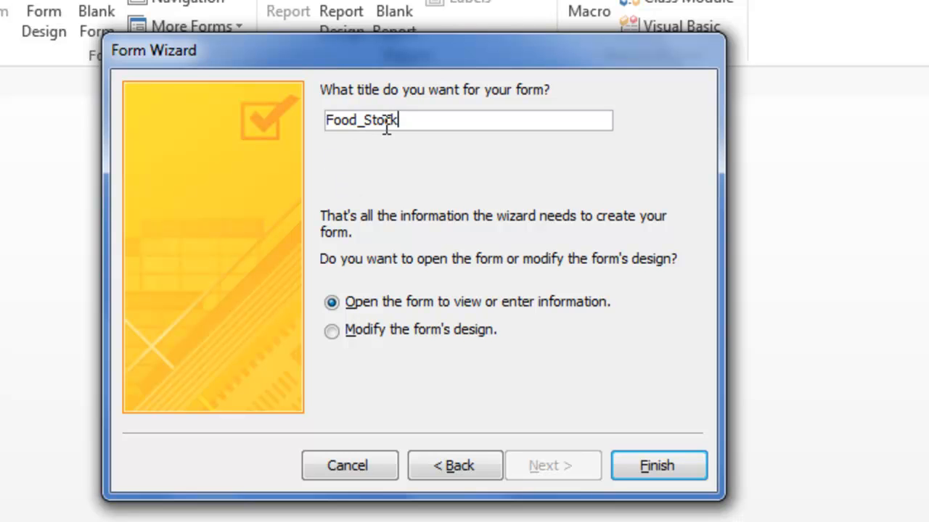
pyautogui.write('_Form')
pyautogui.click(639, 460)
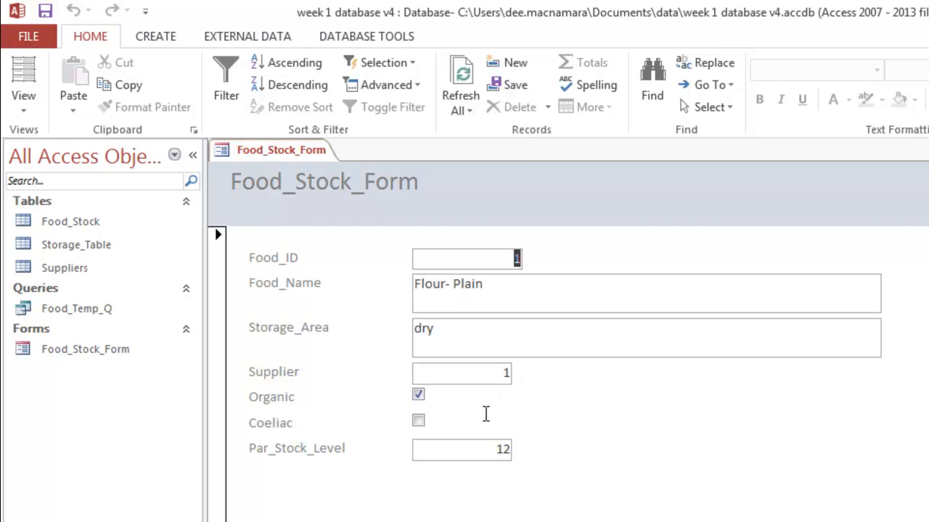
# Browse through the form's records to the last one and back to the first.
pyautogui.click(180, 512)
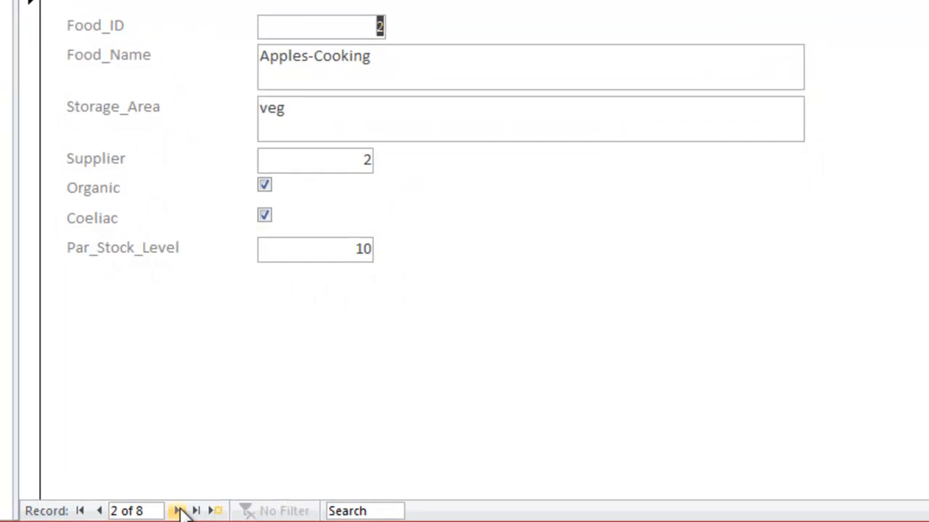
pyautogui.click(180, 512)
pyautogui.click(180, 512)
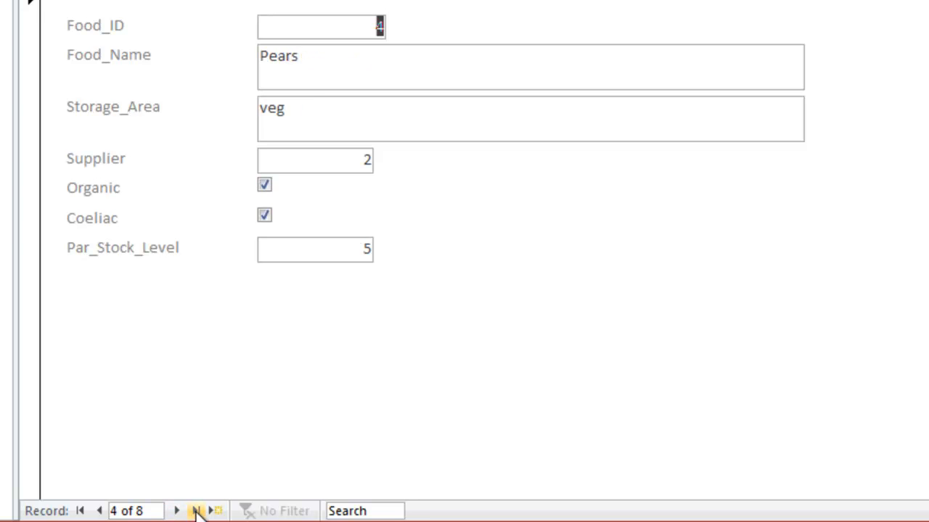
pyautogui.click(196, 511)
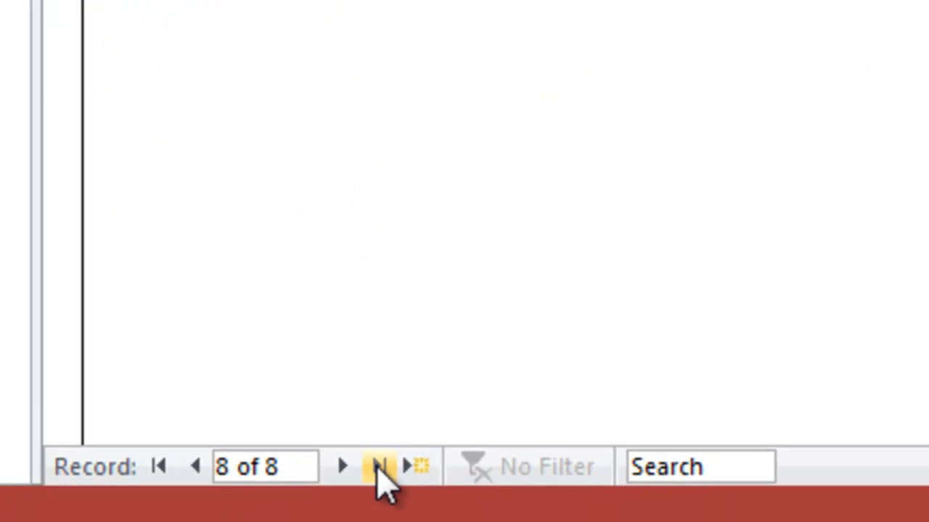
pyautogui.click(159, 467)
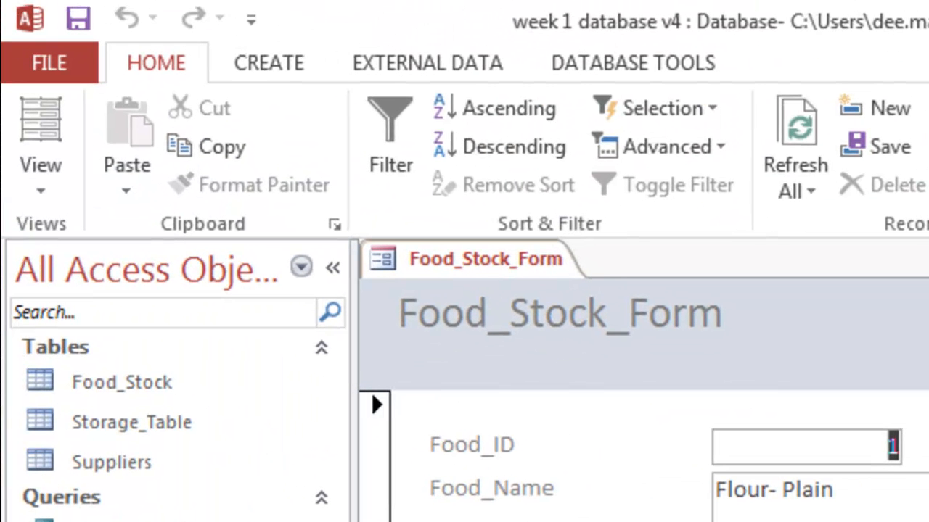
# Switch the form to Design View.
pyautogui.click(53, 188)
pyautogui.click(47, 186)
pyautogui.click(45, 187)
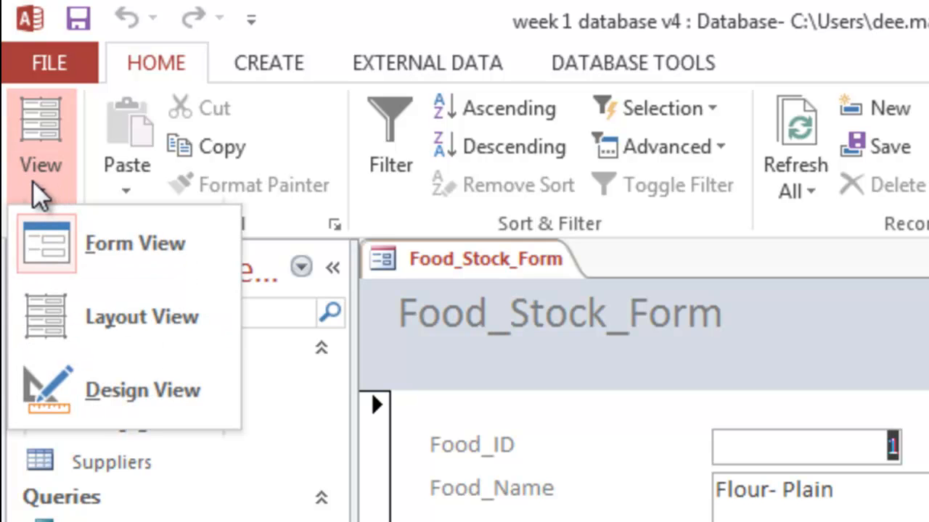
pyautogui.click(123, 395)
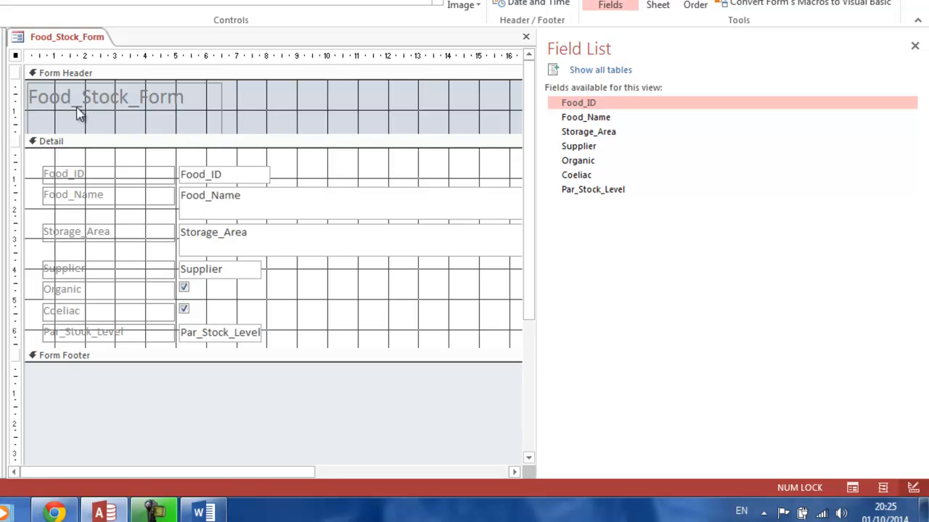
# Change the header title text to Food Stock Entry Form.
pyautogui.click(86, 97)
pyautogui.click(83, 102)
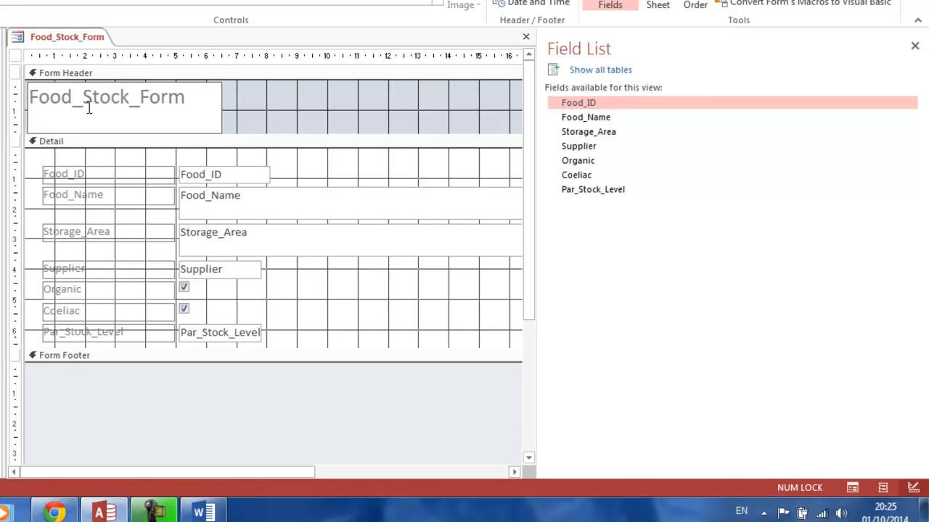
pyautogui.press('BackSpace')
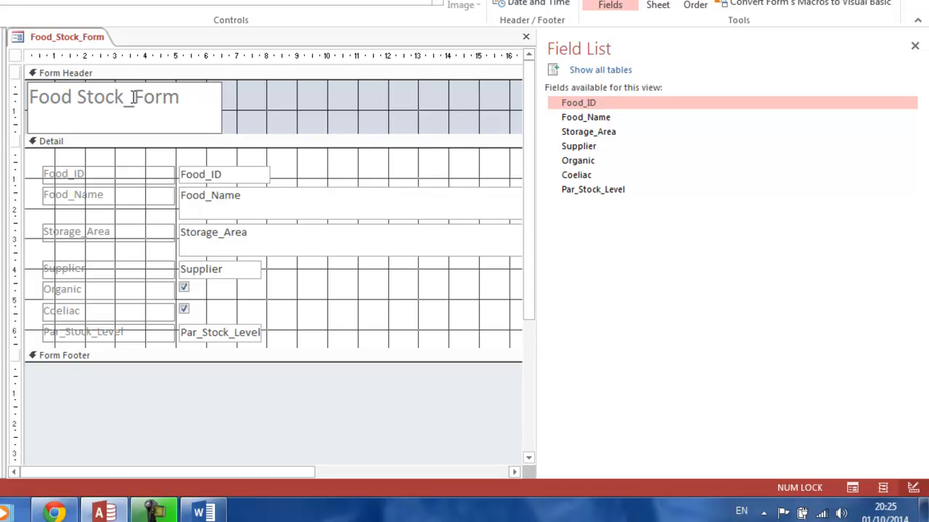
pyautogui.press('BackSpace')
pyautogui.write('En')
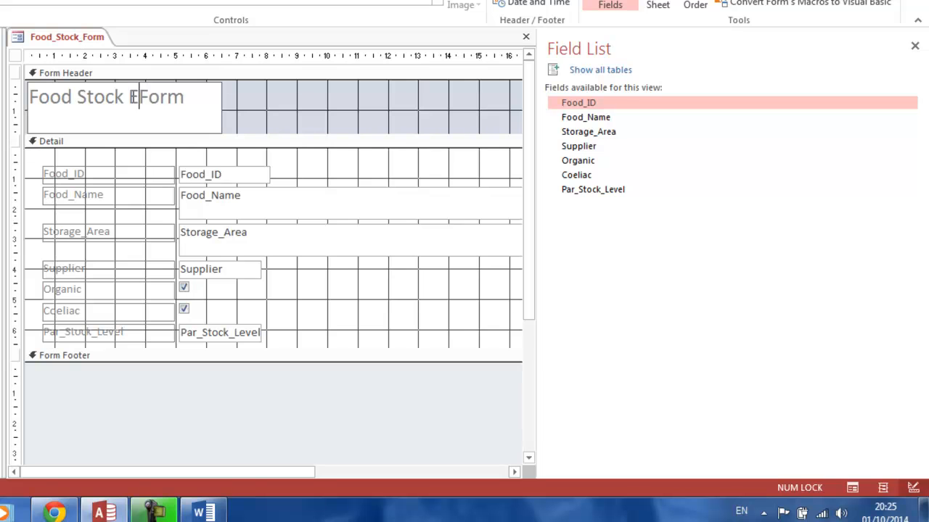
pyautogui.write('try')
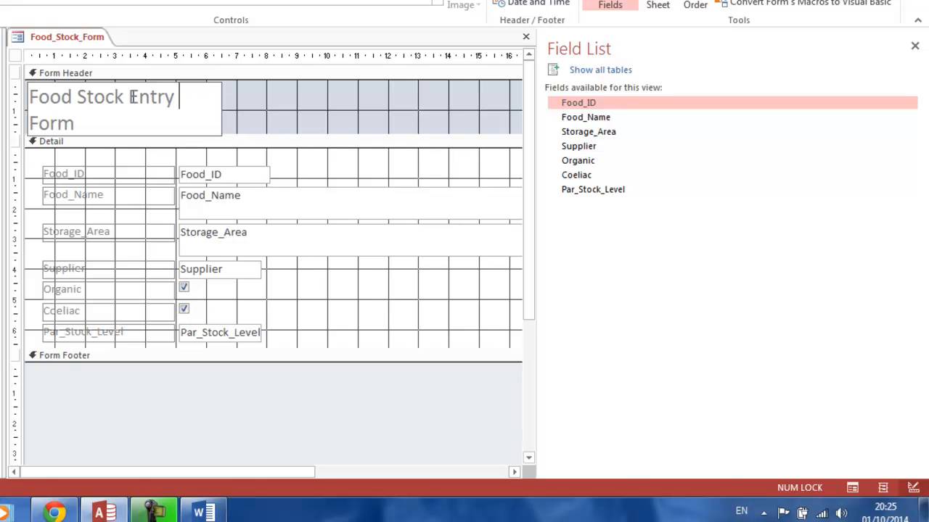
pyautogui.click(270, 102)
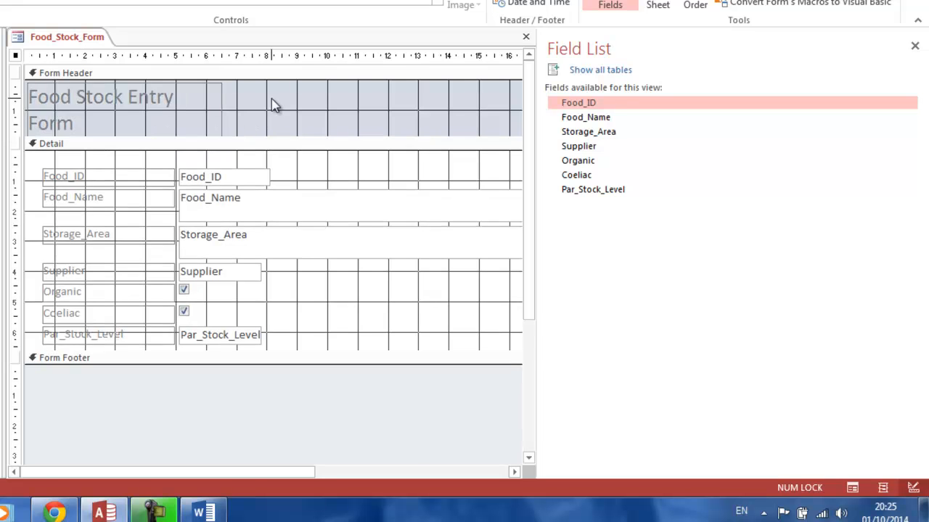
# Widen the header title label so the title fits on one line.
pyautogui.click(214, 101)
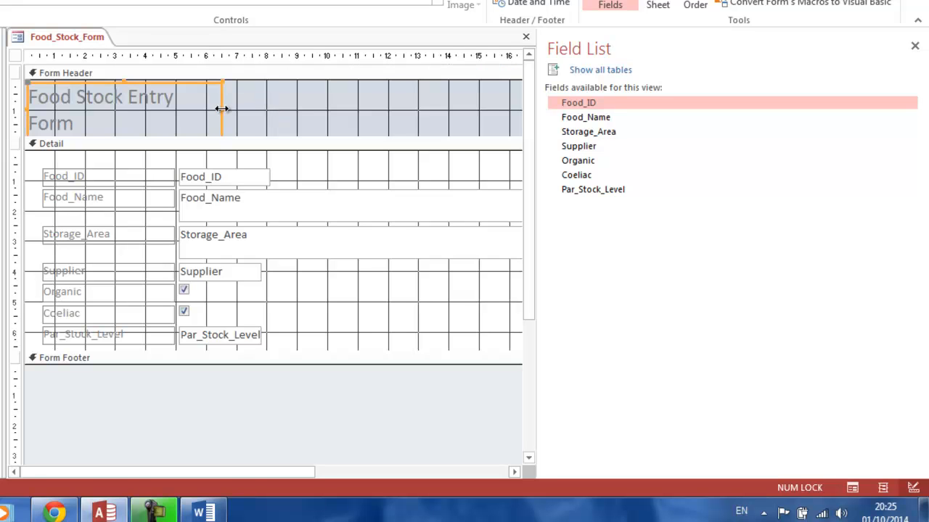
pyautogui.moveTo(221, 108); pyautogui.dragTo(276, 104)
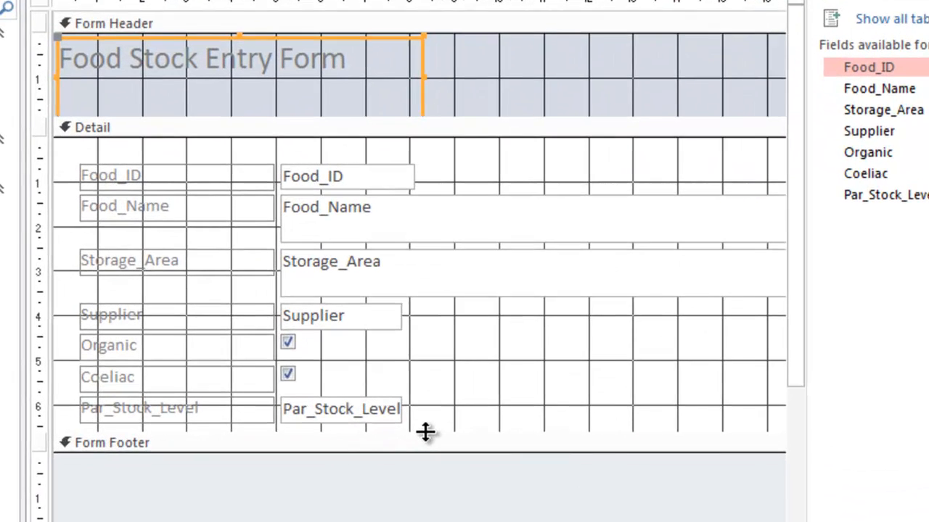
# Lengthen the Detail section and move the Food_ID field to the bottom of it.
pyautogui.moveTo(426, 432); pyautogui.dragTo(424, 512)
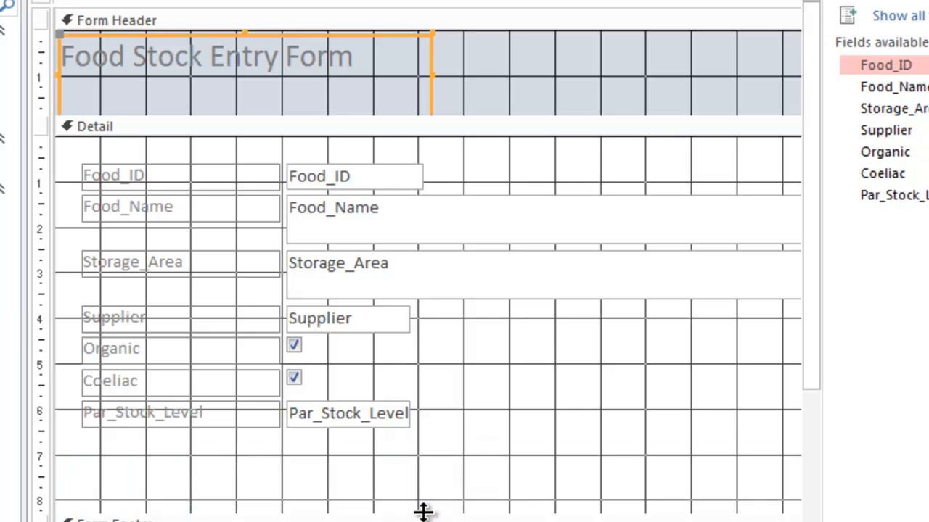
pyautogui.click(335, 169)
pyautogui.moveTo(328, 165); pyautogui.dragTo(328, 475)
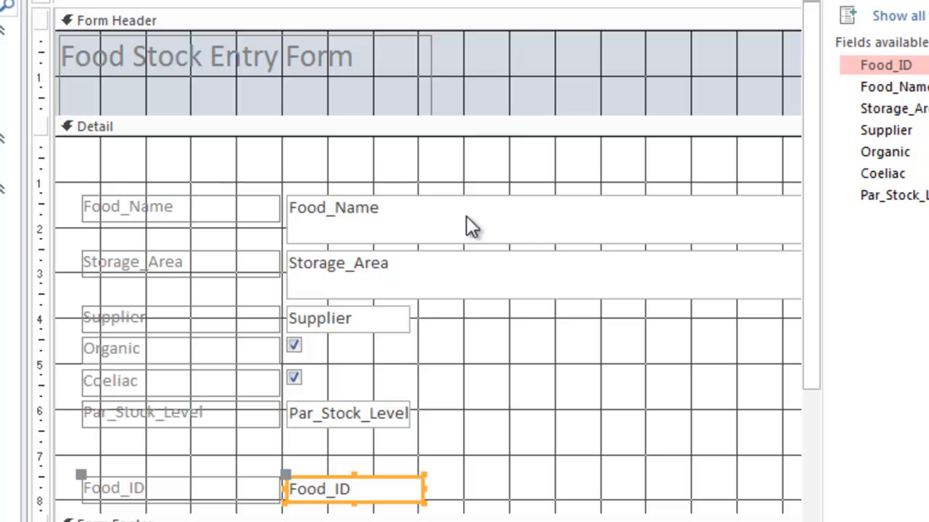
# Delete the Storage_Area field from the form.
pyautogui.click(397, 263)
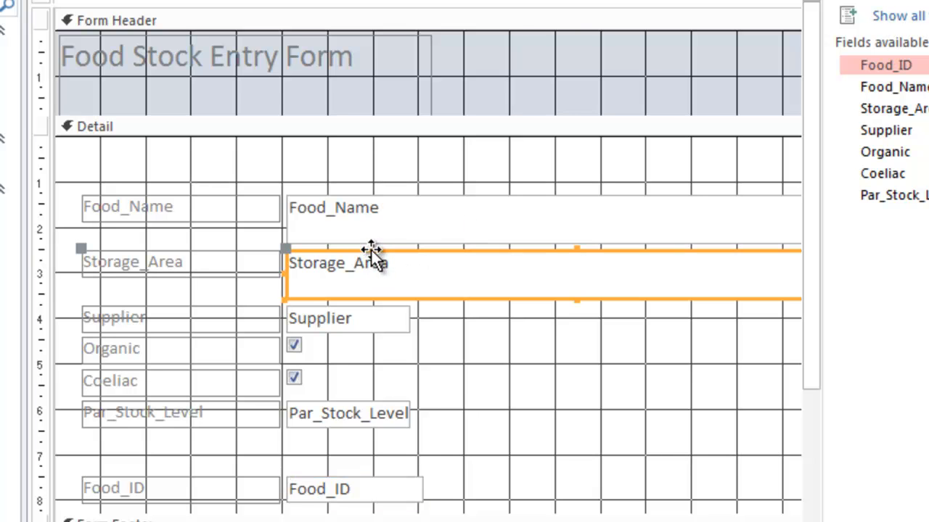
pyautogui.press('Delete')
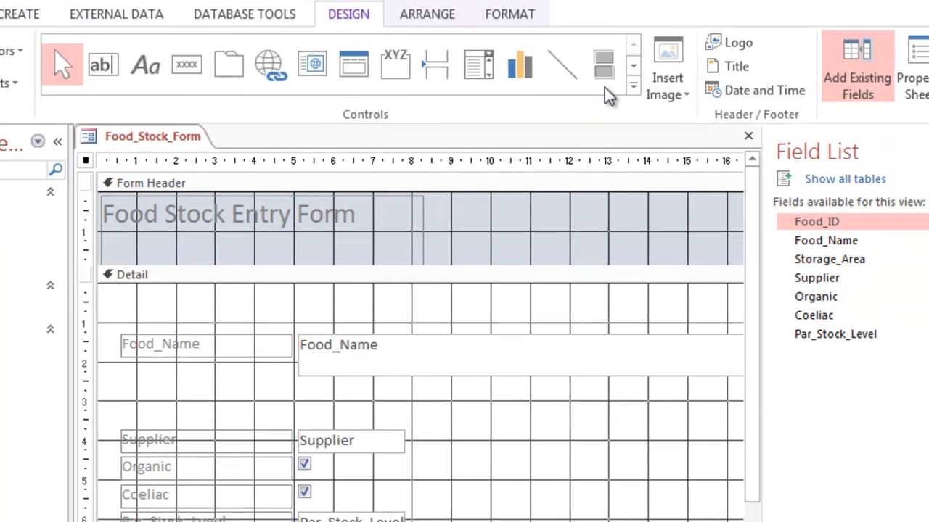
# Draw a combo box where Storage_Area was, set to get its values from another table.
pyautogui.click(485, 67)
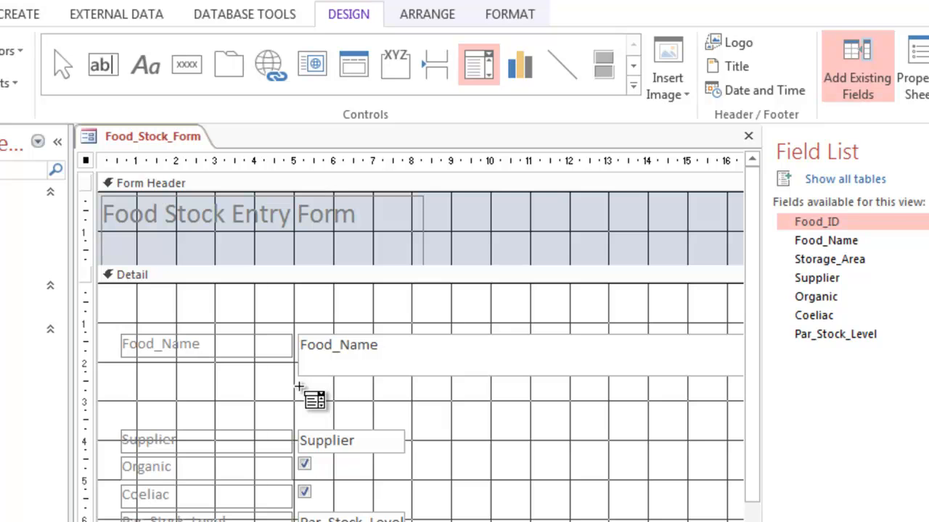
pyautogui.moveTo(298, 394)
pyautogui.mouseDown()
pyautogui.moveTo(348, 409)
pyautogui.moveTo(623, 417)
pyautogui.mouseUp()
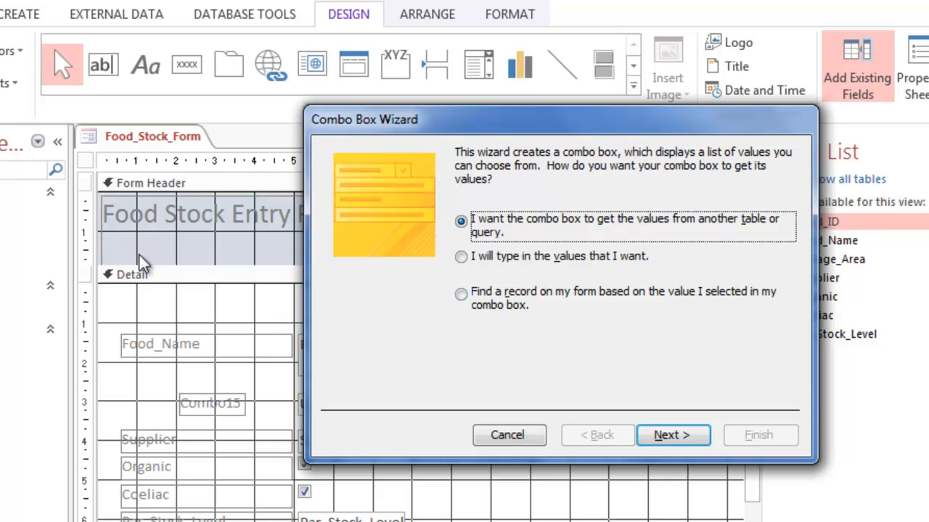
pyautogui.click(666, 438)
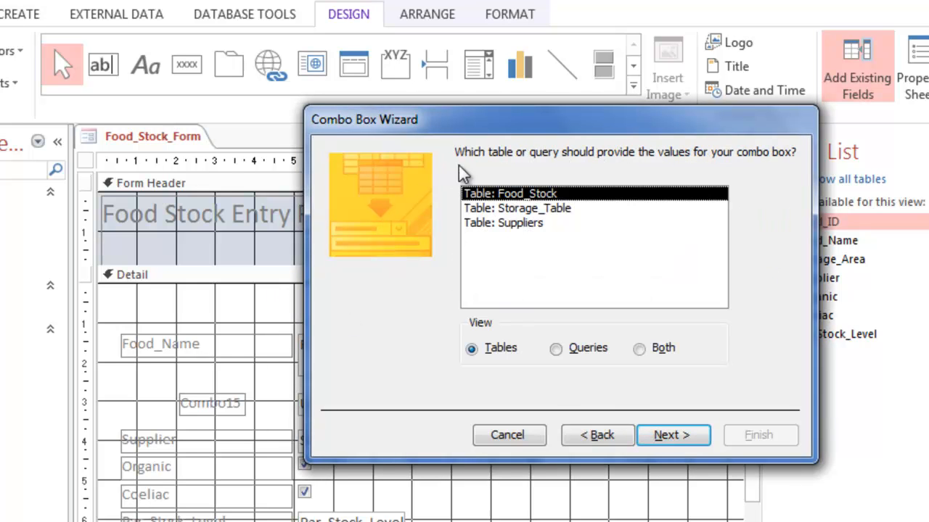
# Choose Storage_Table as the combo box's source and include only its Location field.
pyautogui.click(477, 208)
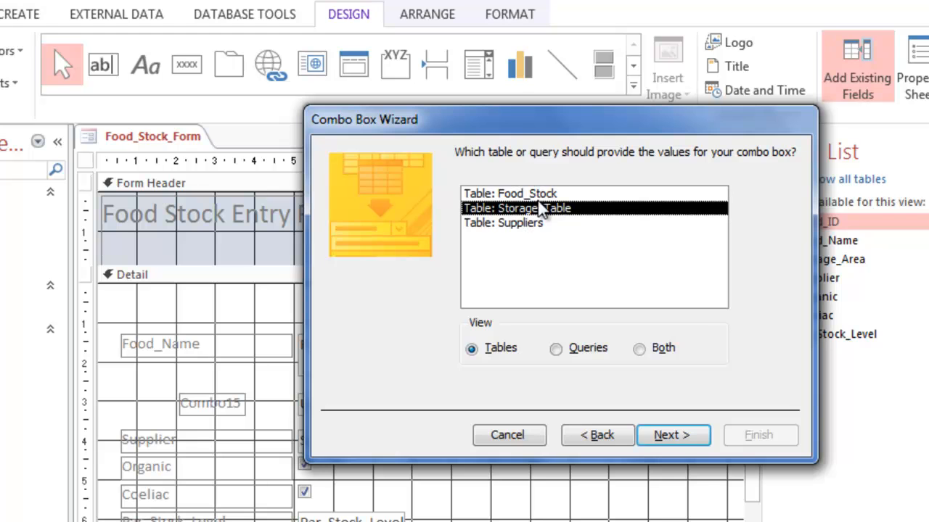
pyautogui.click(656, 438)
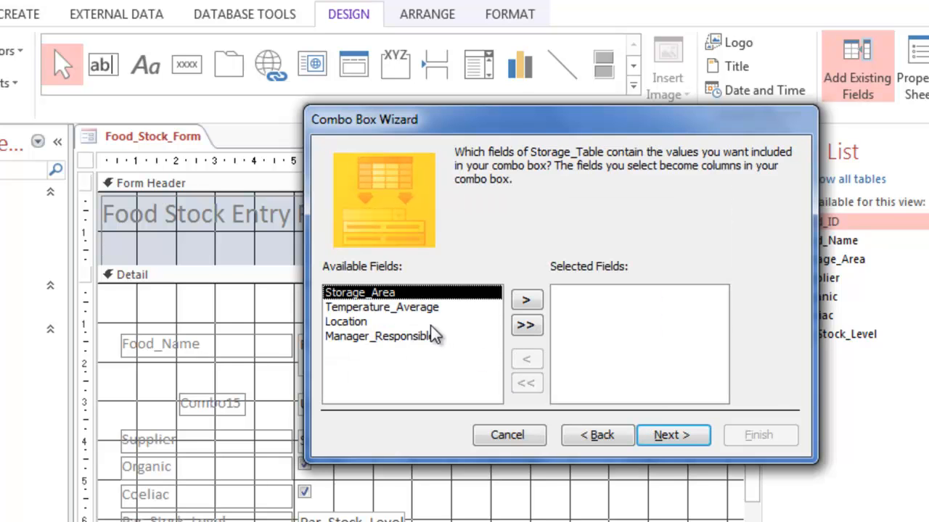
pyautogui.click(381, 323)
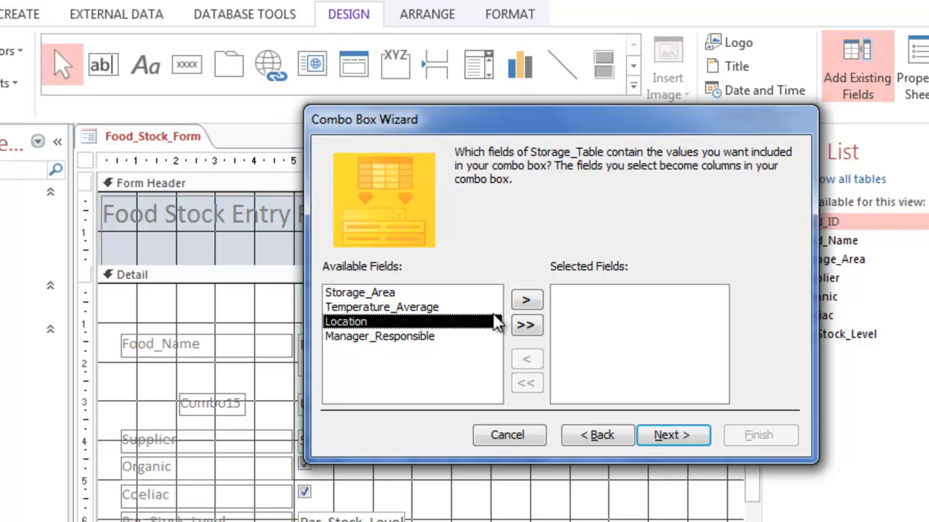
pyautogui.click(526, 300)
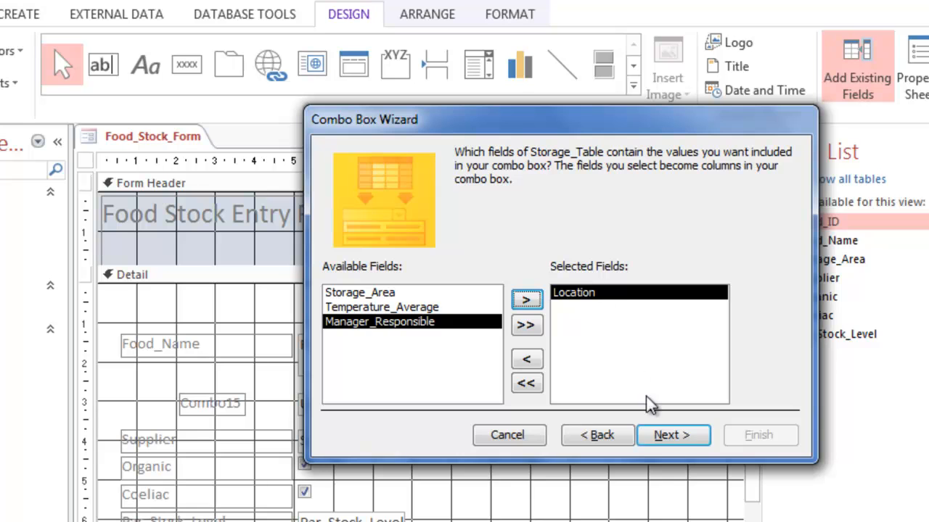
pyautogui.click(662, 438)
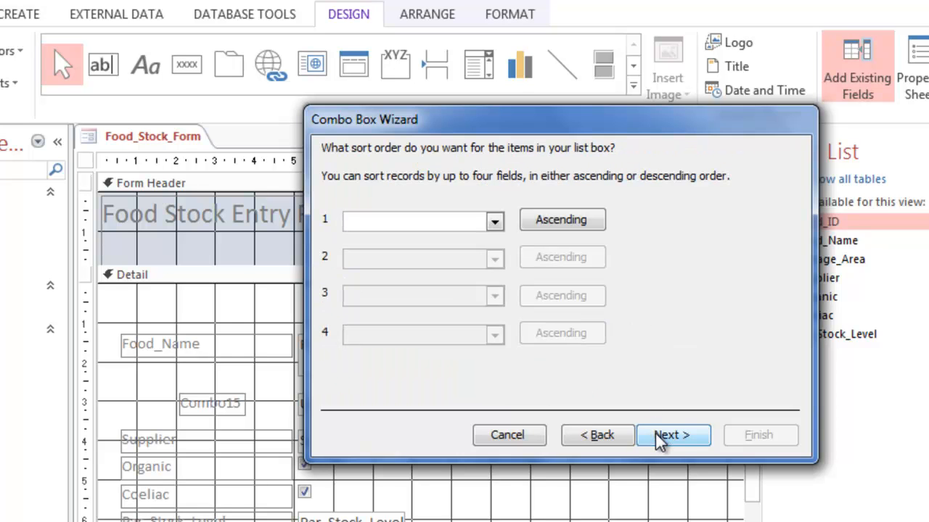
# Leave the sort order empty and accept the column width with the key column hidden.
pyautogui.click(496, 224)
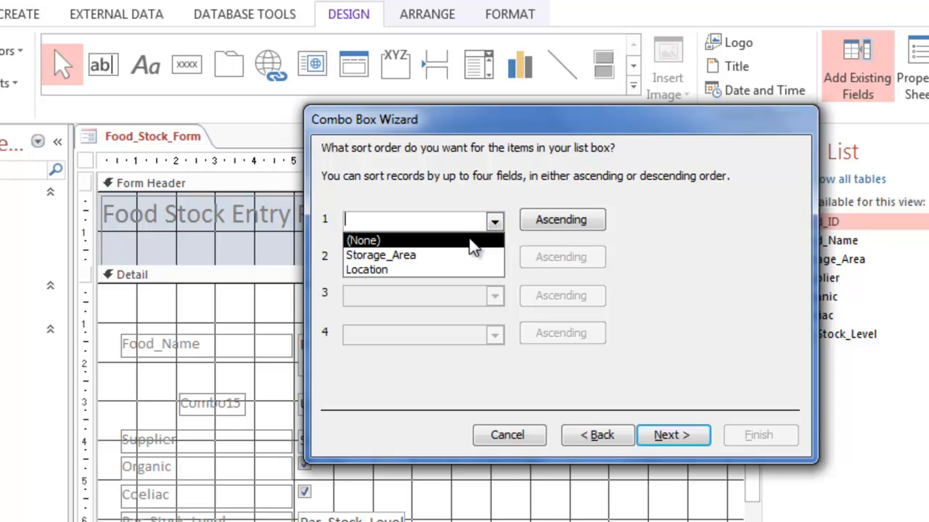
pyautogui.click(494, 222)
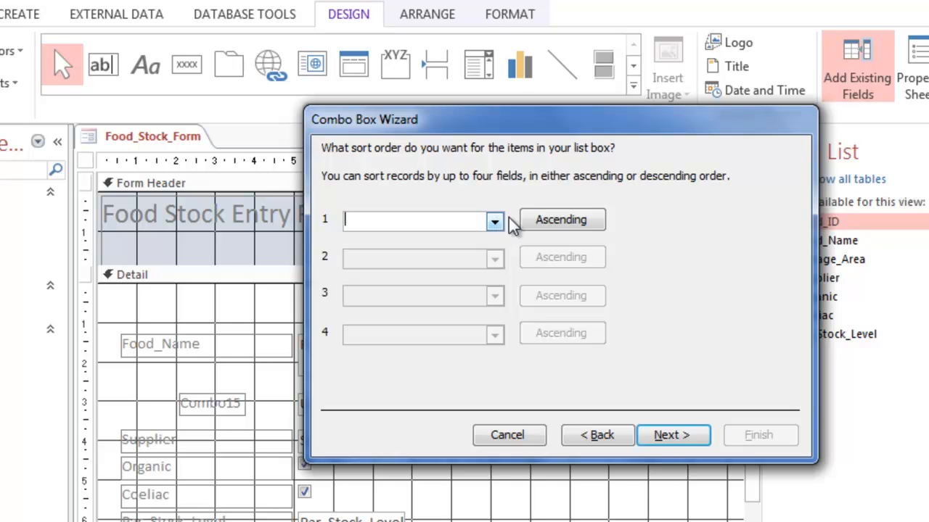
pyautogui.click(664, 441)
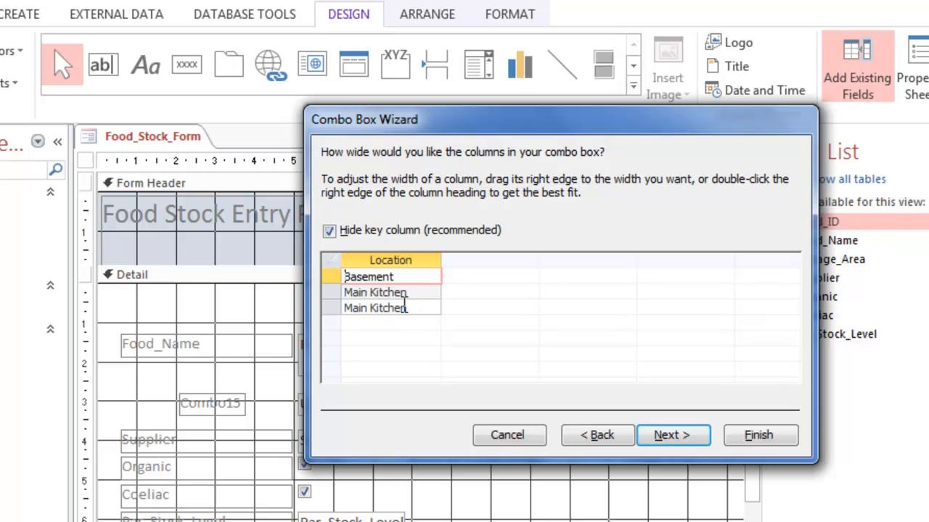
pyautogui.click(671, 438)
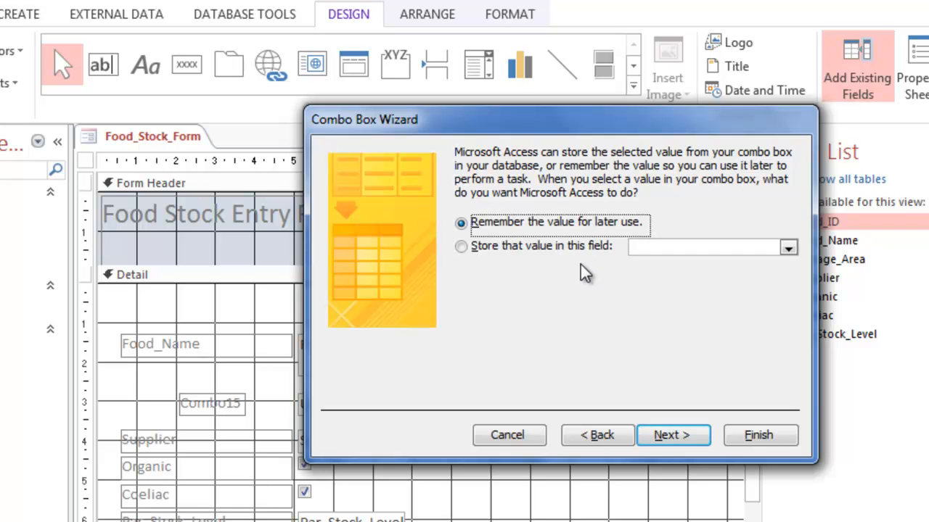
# Set the combo box to store the selected value in the Storage_Area field.
pyautogui.click(531, 246)
pyautogui.click(787, 248)
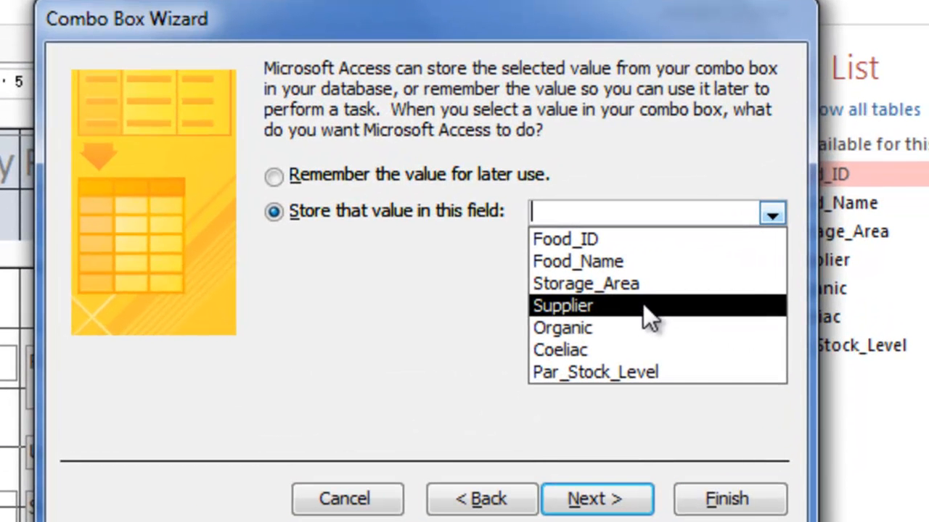
pyautogui.click(648, 285)
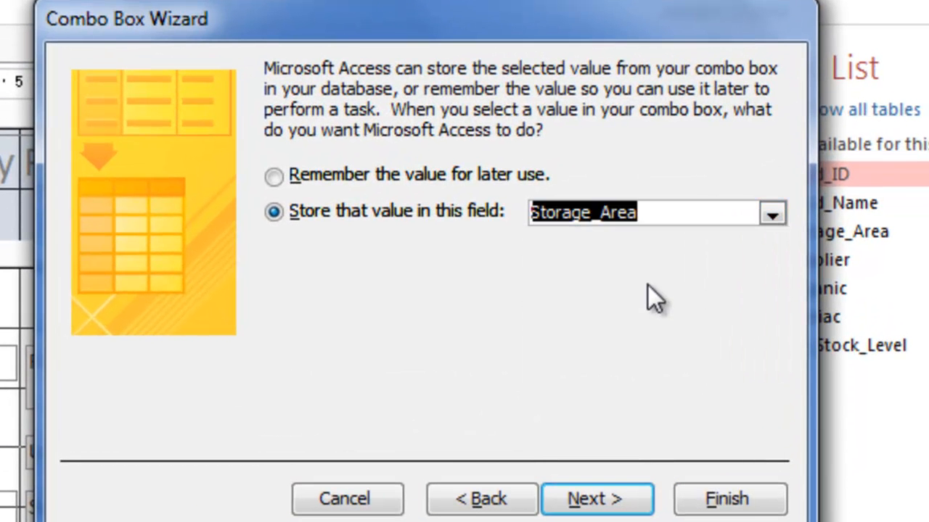
pyautogui.click(626, 502)
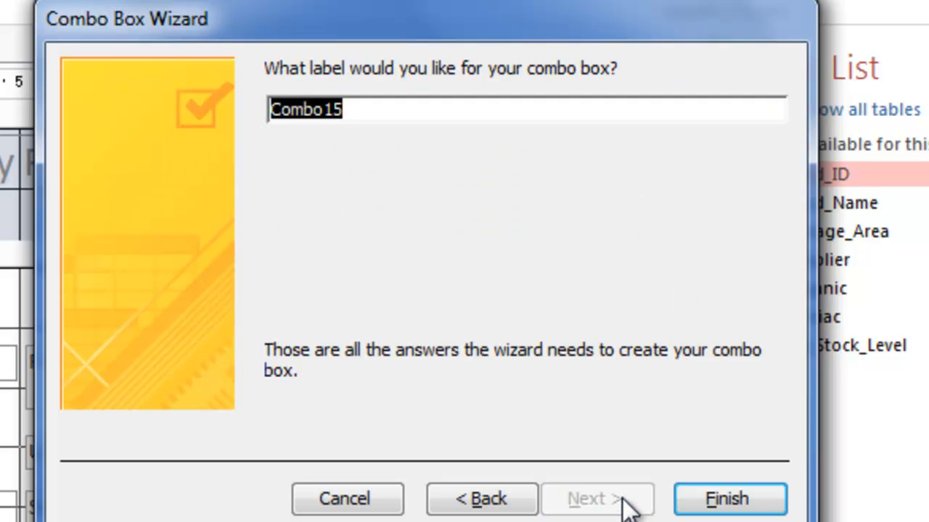
# Label the combo box Store_combo and finish the wizard.
pyautogui.write('Store_comb')
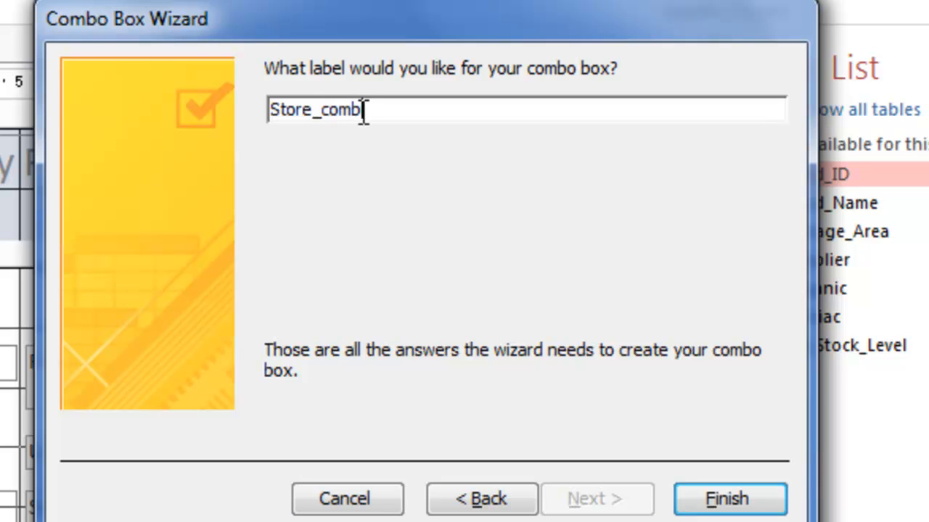
pyautogui.click(717, 491)
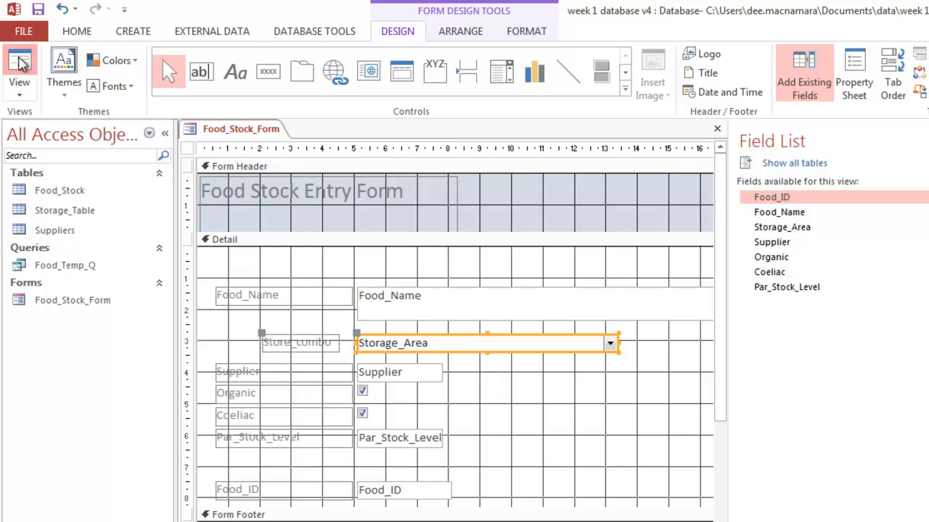
# Switch to Form view and test Store_combo by picking Main Kitchen and then Basement for the first record.
pyautogui.click(17, 61)
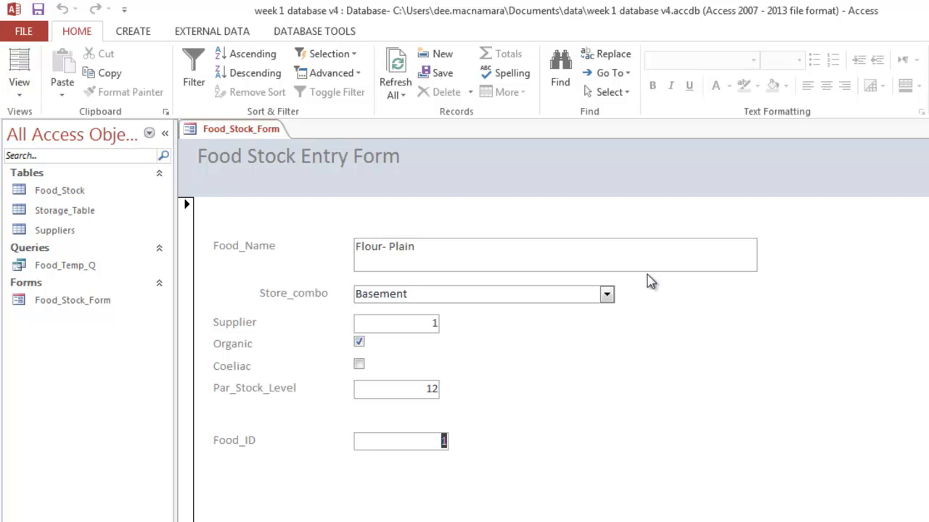
pyautogui.click(607, 296)
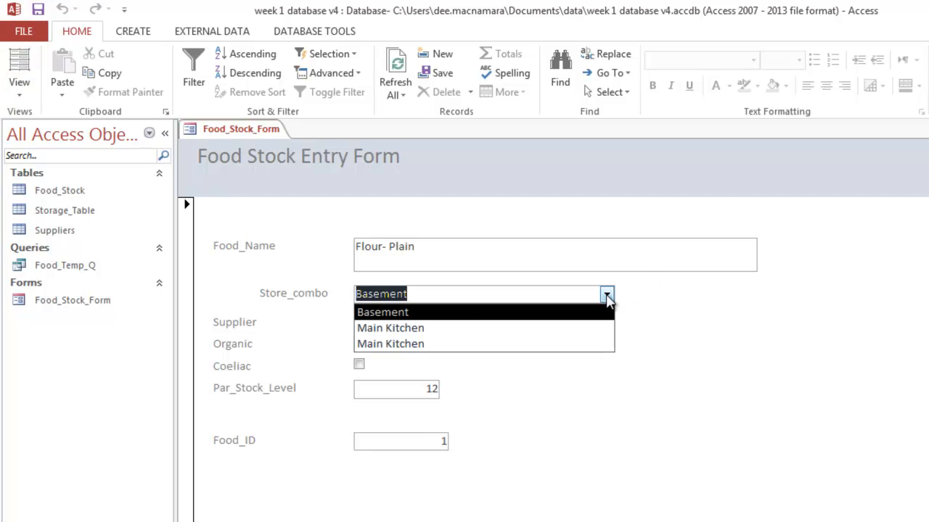
pyautogui.click(479, 333)
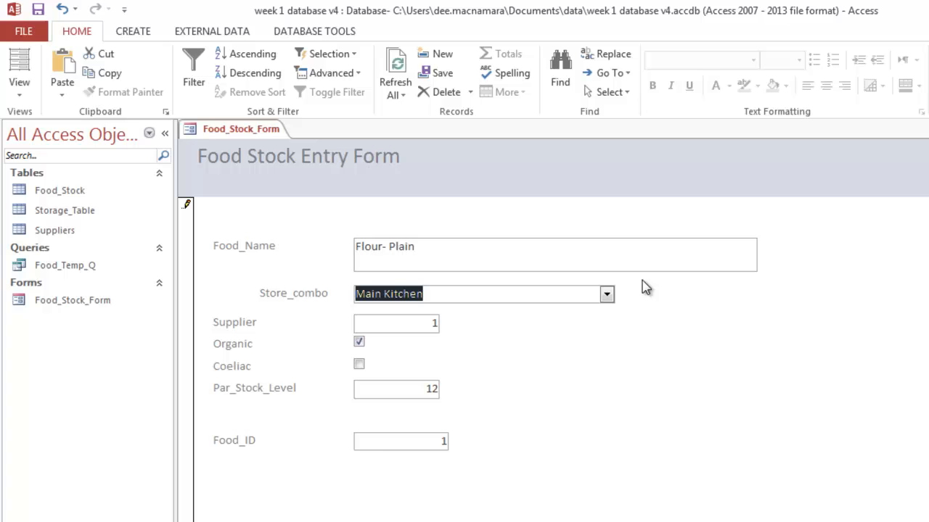
pyautogui.click(607, 295)
pyautogui.click(513, 343)
pyautogui.click(607, 295)
pyautogui.click(545, 314)
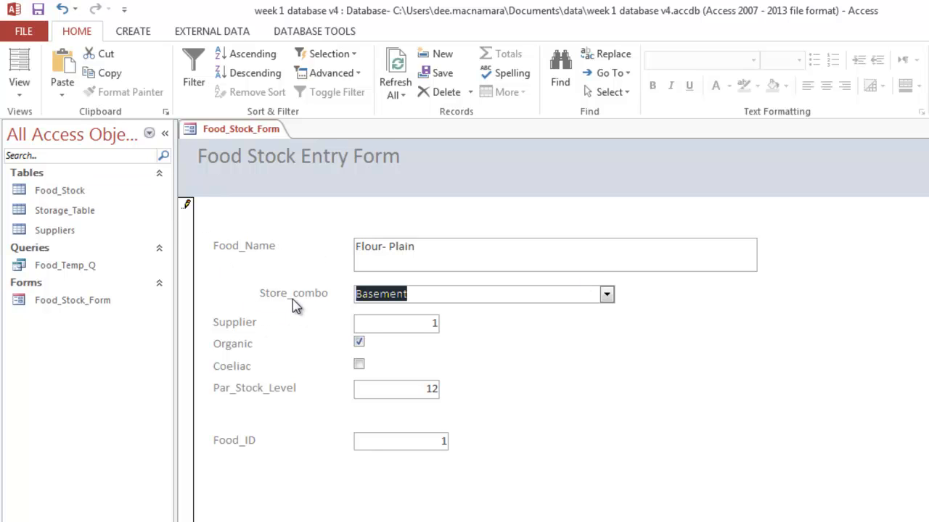
# Return to Design view and move the Store_combo label left to line up with the other labels.
pyautogui.click(14, 86)
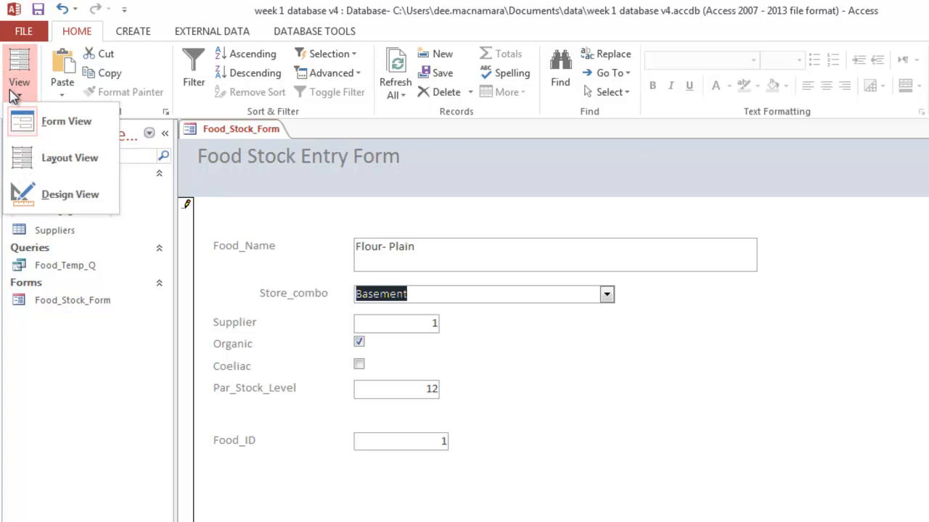
pyautogui.click(37, 196)
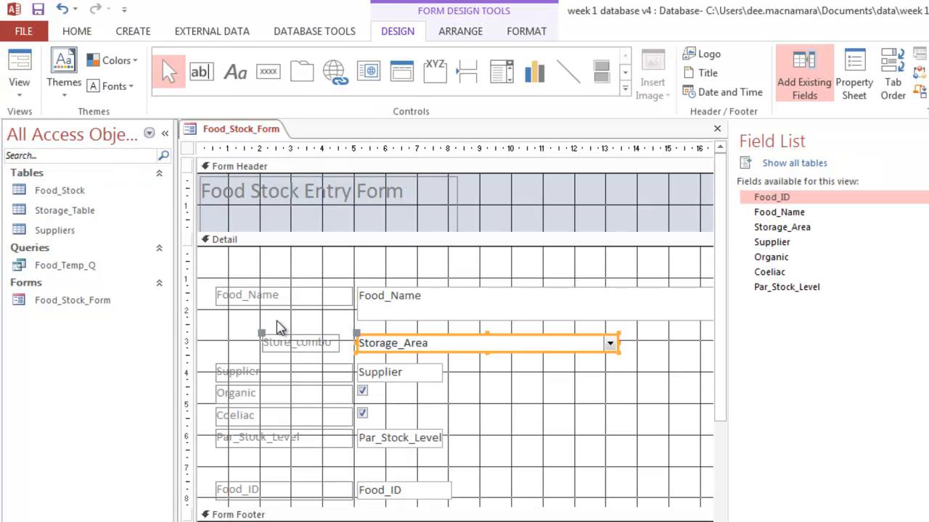
pyautogui.click(288, 339)
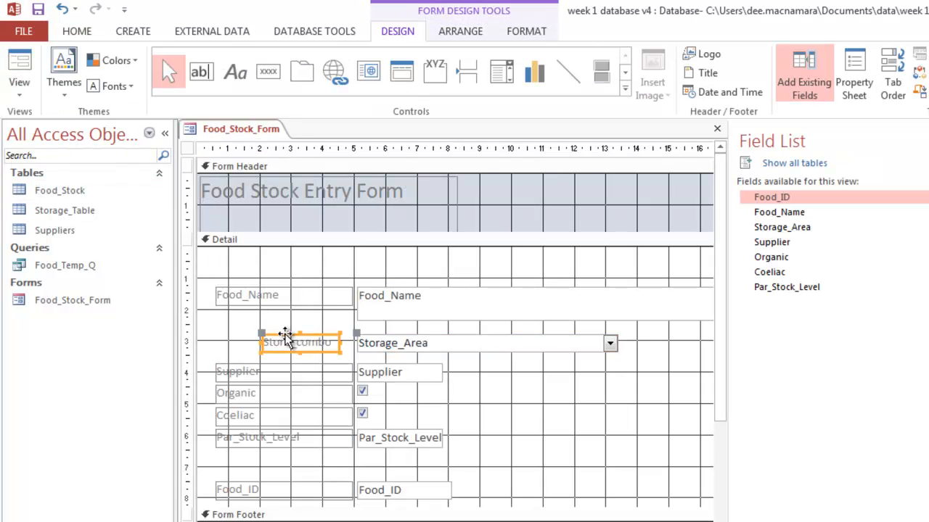
pyautogui.moveTo(284, 336); pyautogui.dragTo(239, 333)
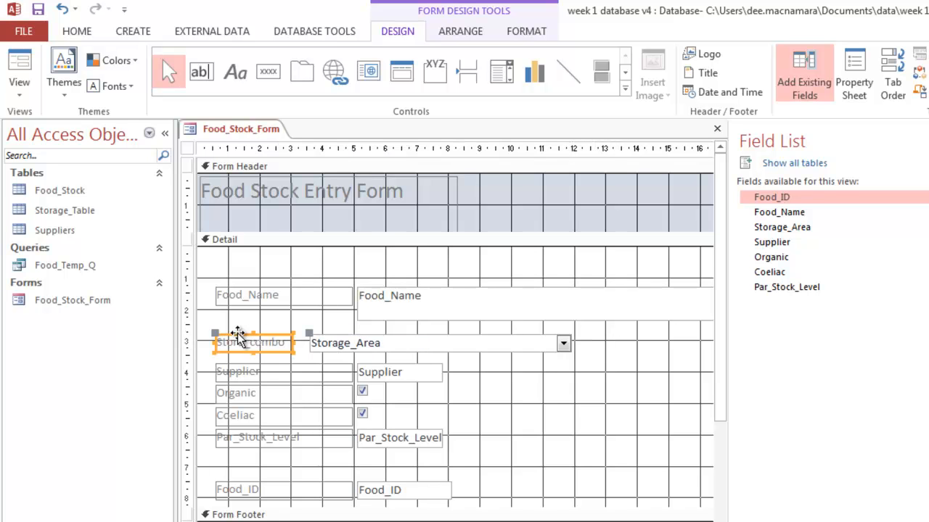
# Shorten the combo box from its left edge so it aligns with the other field boxes.
pyautogui.click(317, 341)
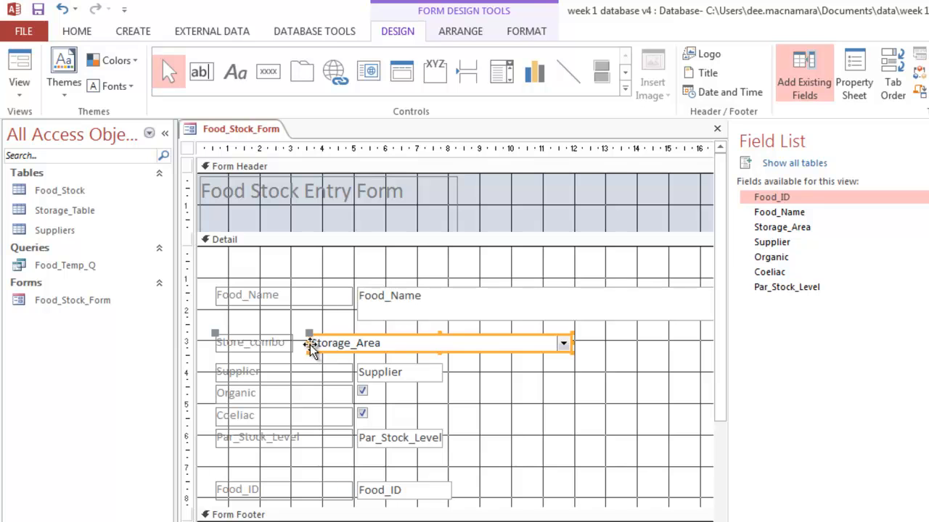
pyautogui.moveTo(308, 342); pyautogui.dragTo(352, 341)
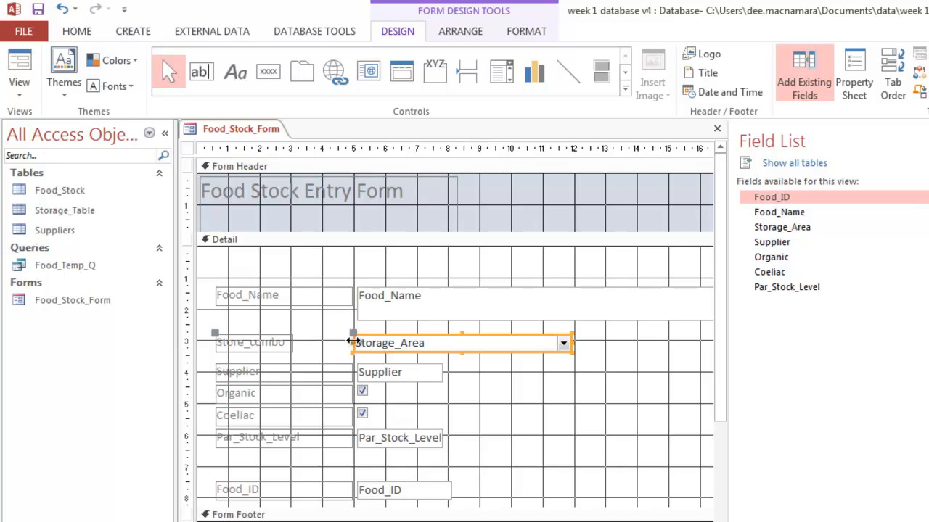